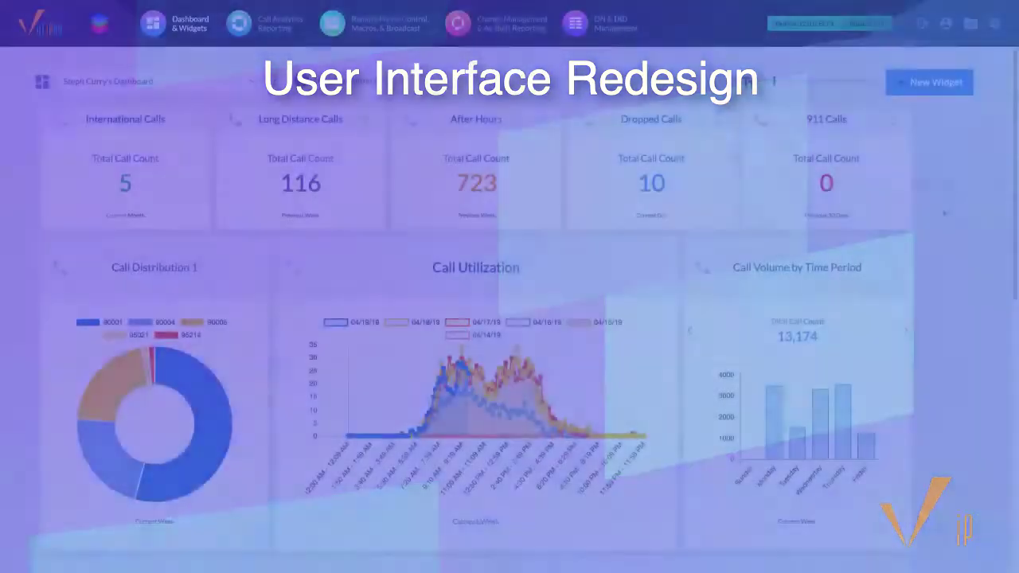
Step: Preview the Export Call History options, cancel them, and bring up the Reports list
scroll(943, 213, down, 2)
scroll(944, 212, down, 1)
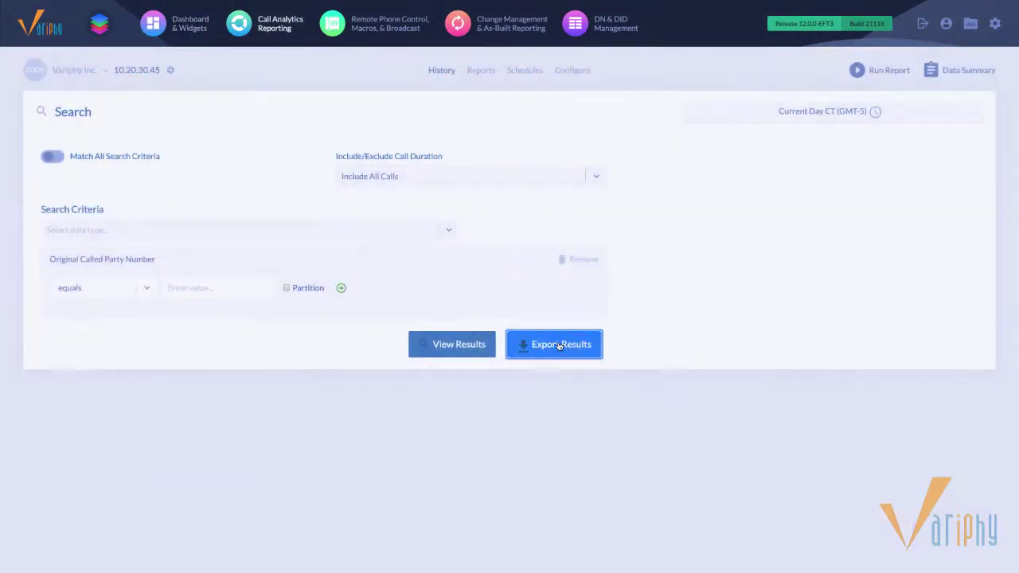
click(560, 345)
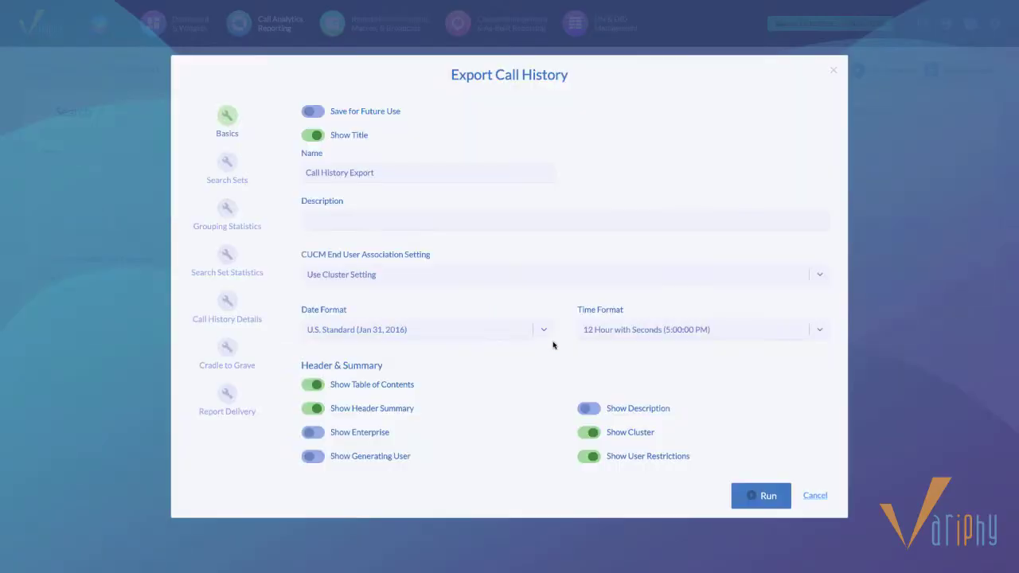
click(836, 71)
click(479, 72)
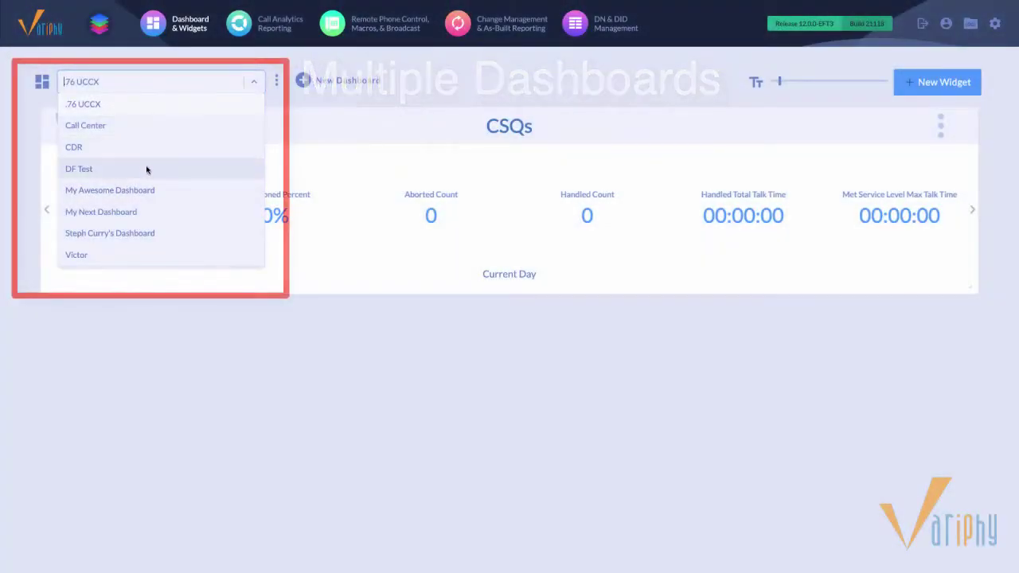
Step: Switch to the call-count dashboard and start a UCCX Call Analytics CSQ Statistic Details widget
click(137, 233)
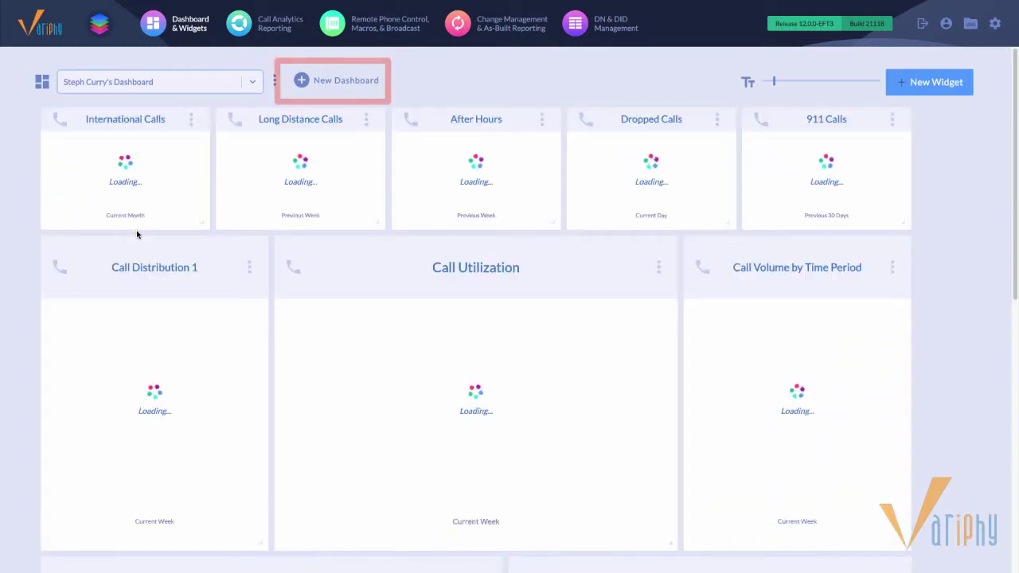
click(302, 82)
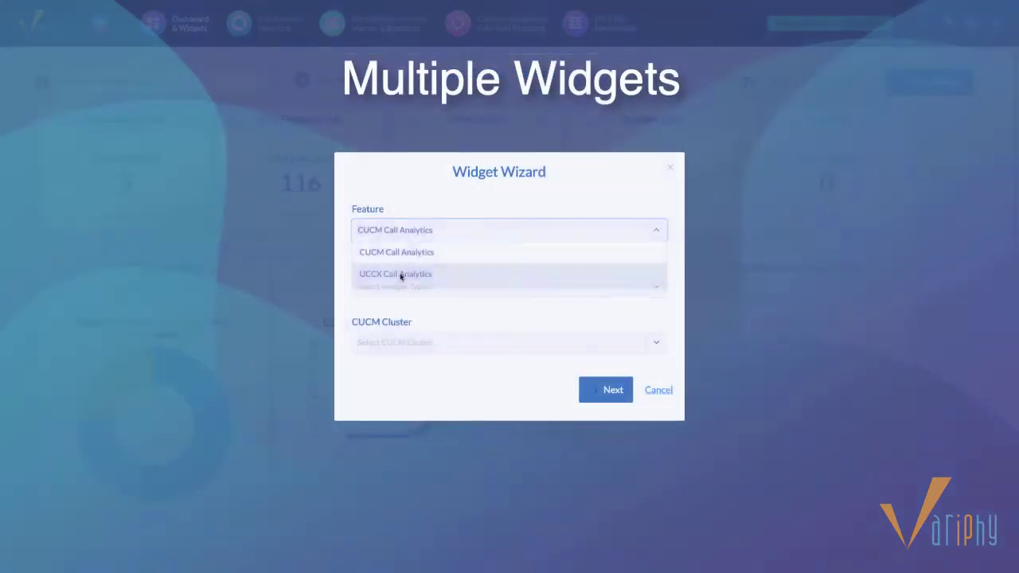
click(401, 275)
click(403, 291)
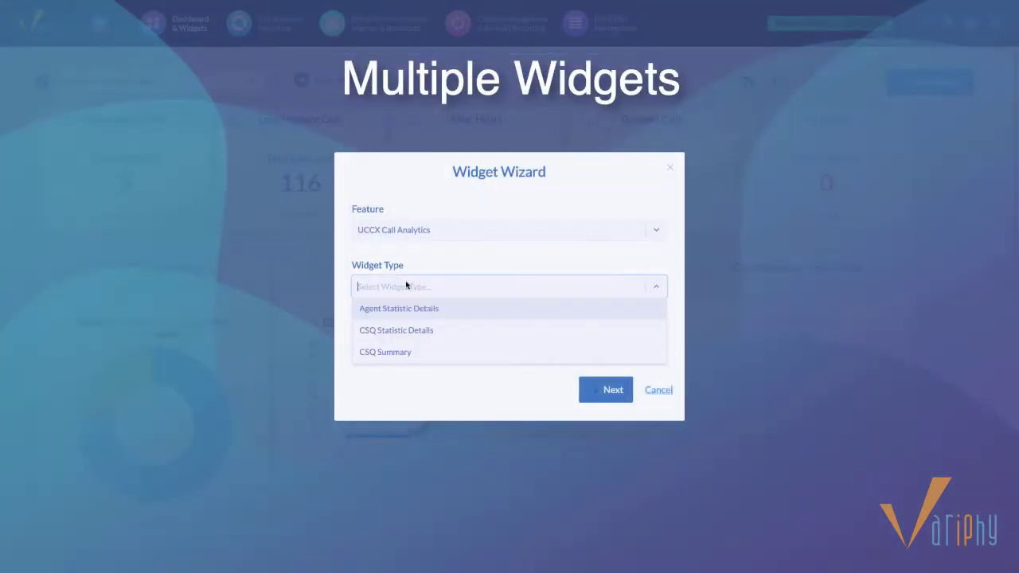
click(395, 329)
click(394, 344)
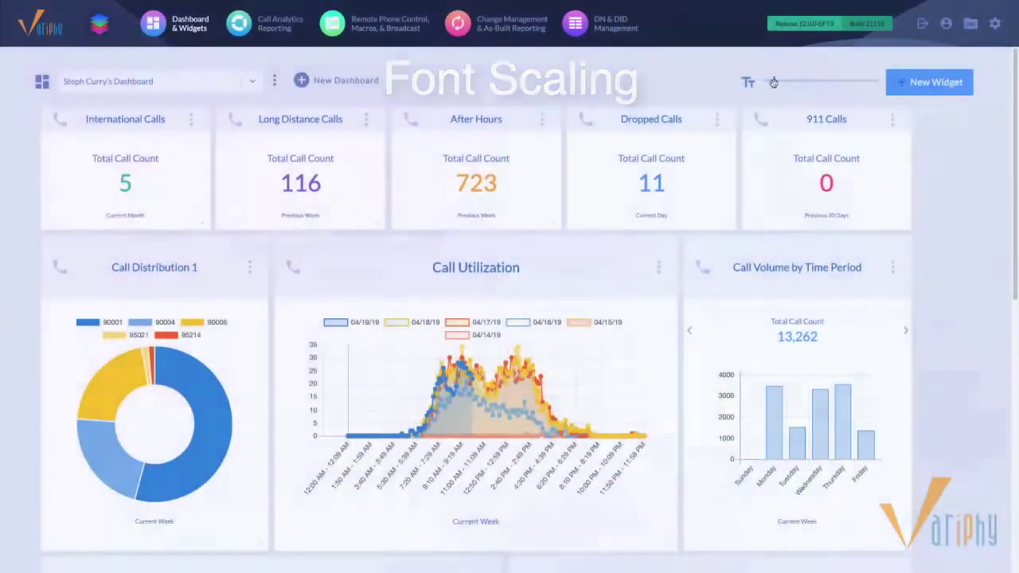
Step: Nudge the font-scaling slider right to enlarge all dashboard text slightly
drag(776, 83, 781, 82)
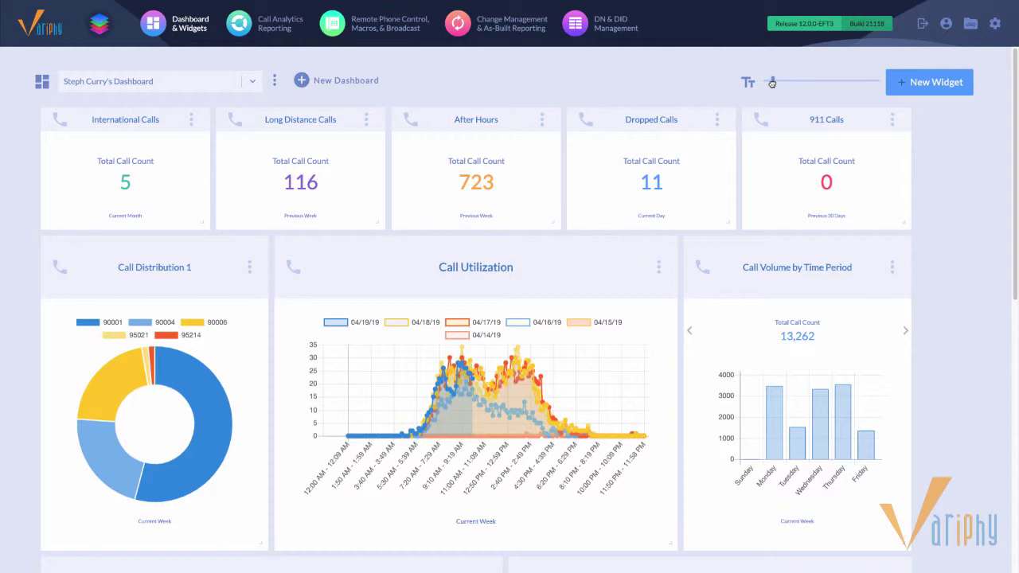
click(771, 83)
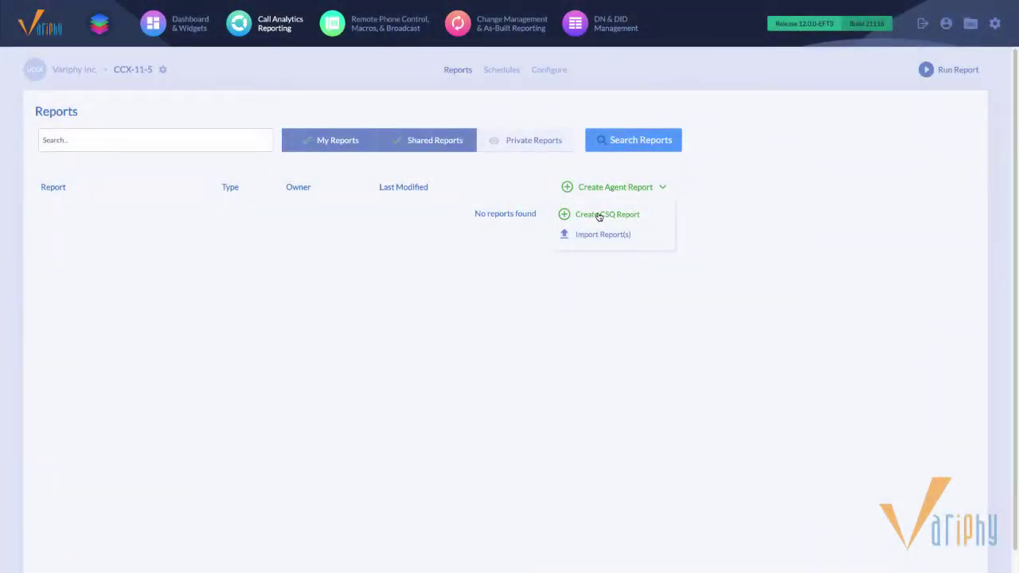
Step: Start a new CSQ report and scroll through its Data Grouping statistics
click(598, 216)
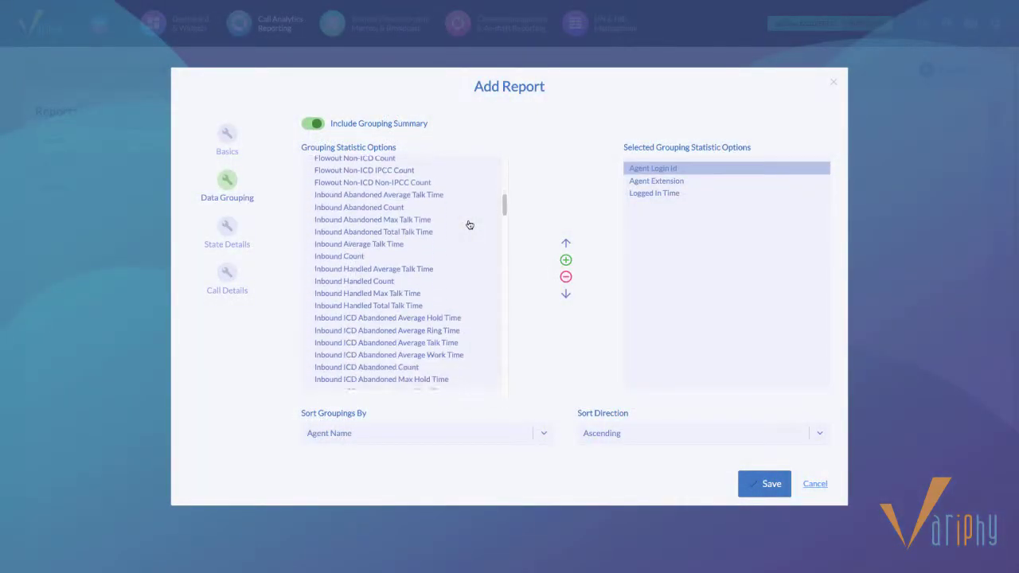
scroll(469, 226, down, 6)
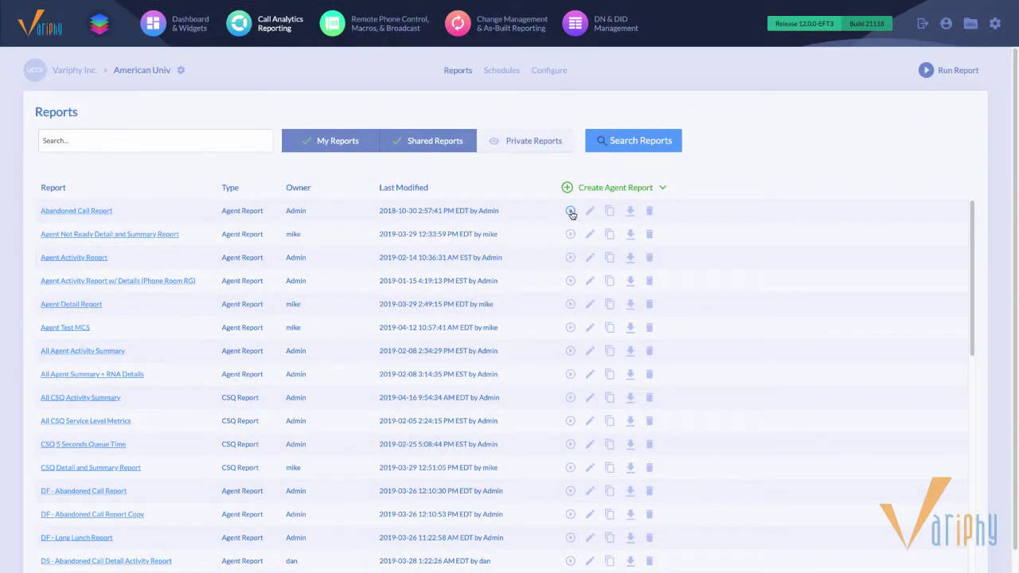
Step: Run the Abandoned Call Report as a PDF, e-mailed to a recipient chosen from Email Recipients
click(570, 212)
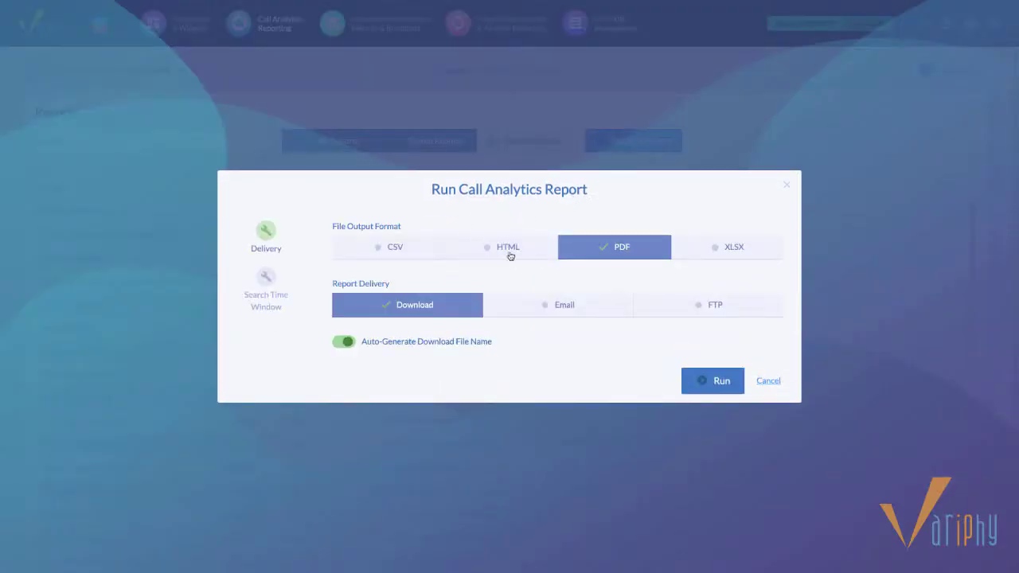
click(397, 251)
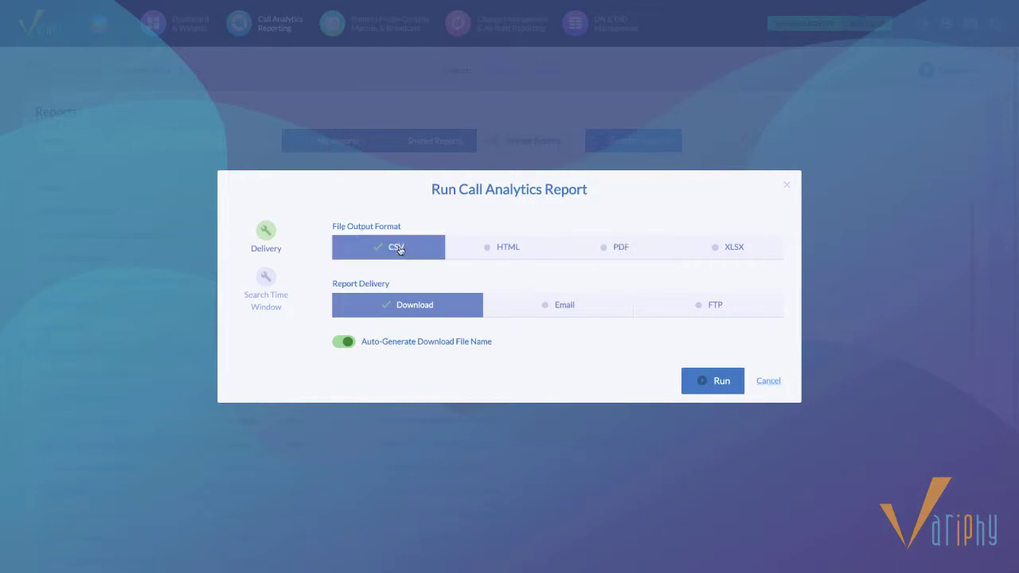
click(582, 250)
click(570, 312)
click(390, 338)
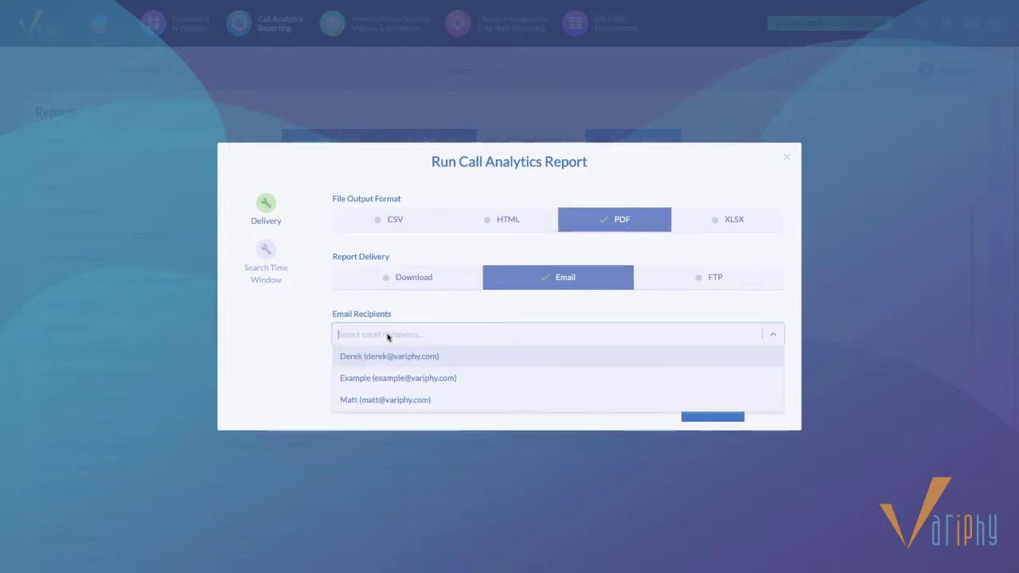
click(388, 356)
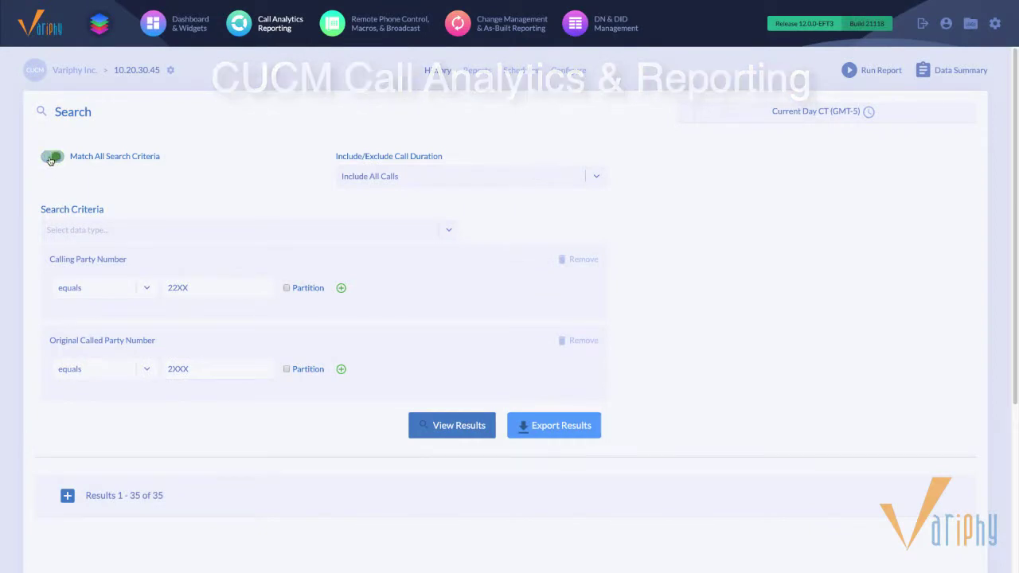
Step: Add Outpulsed Calling Party Number as a search criterion and review the search time window ranges
click(120, 231)
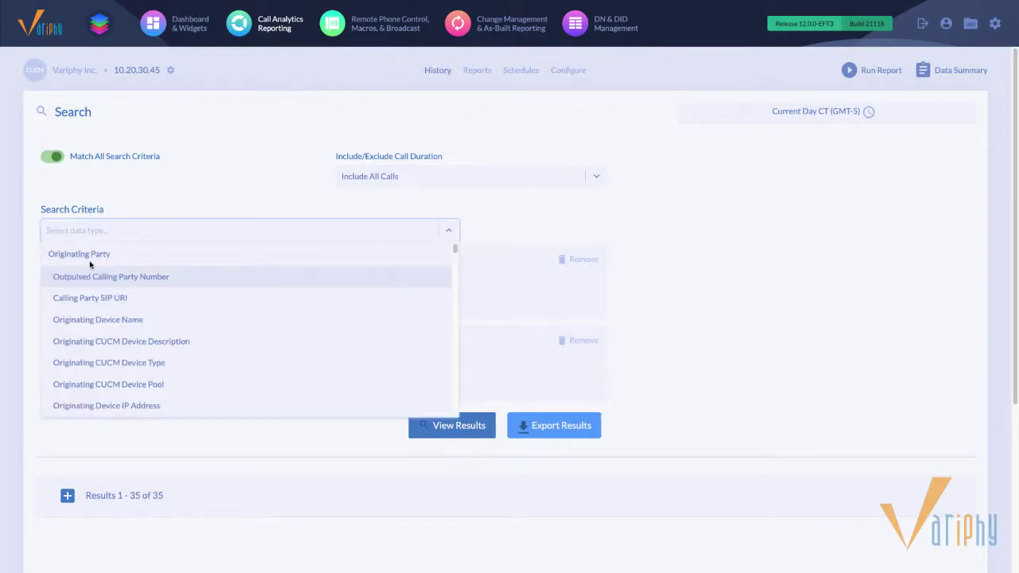
click(102, 278)
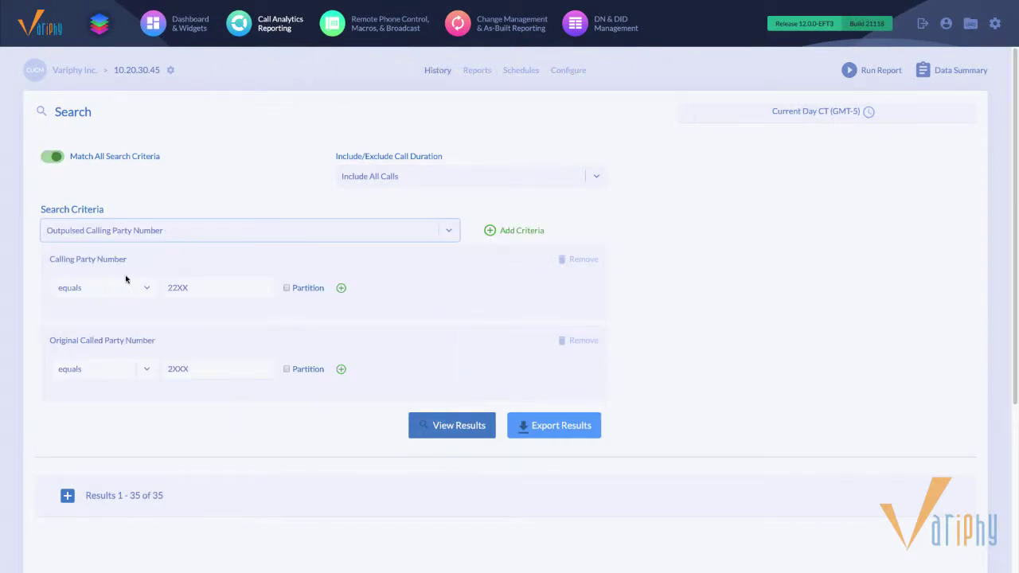
click(678, 305)
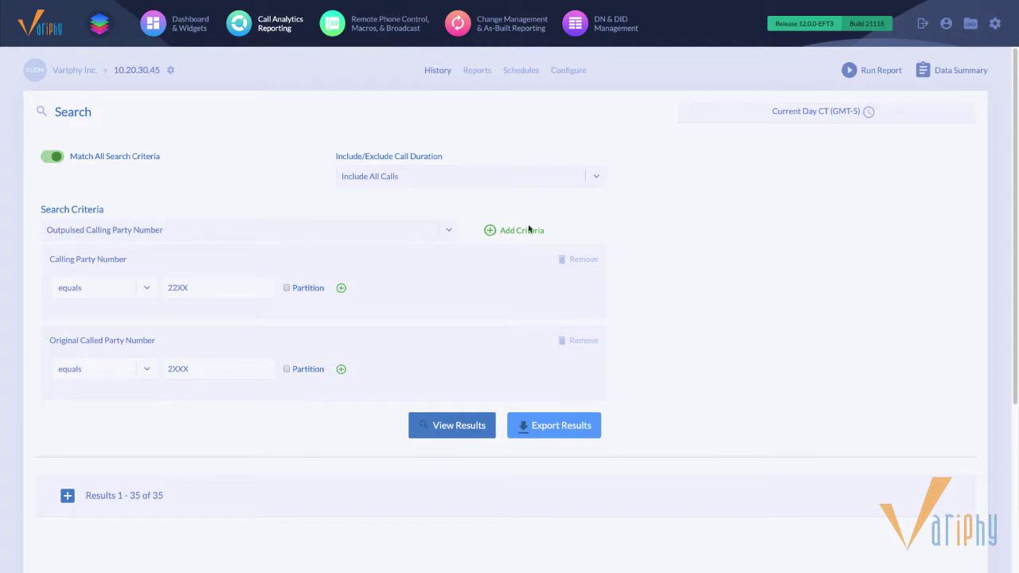
click(831, 116)
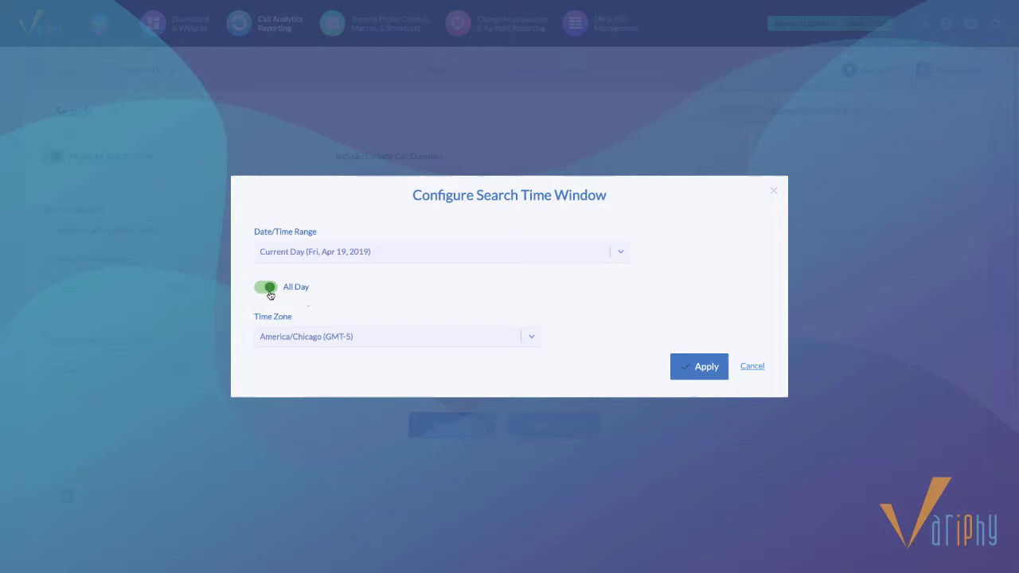
click(563, 253)
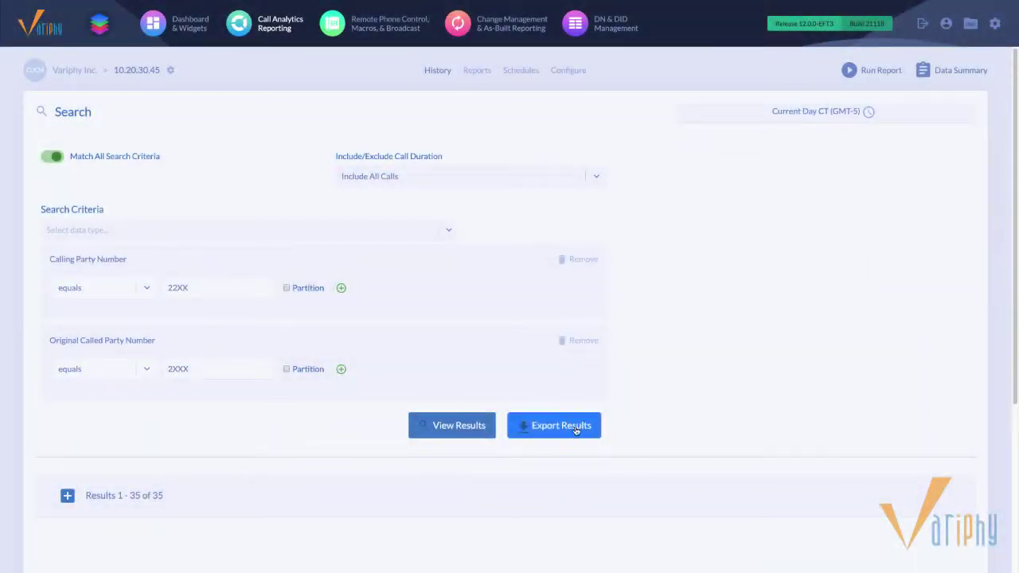
Step: Review the Search Sets in the call history export options, then close them
click(575, 429)
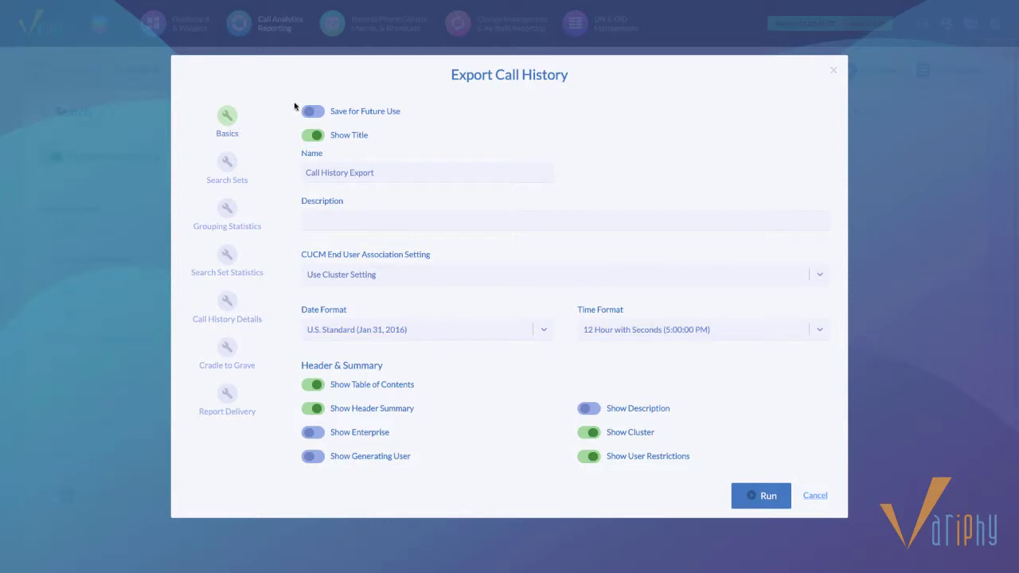
click(230, 164)
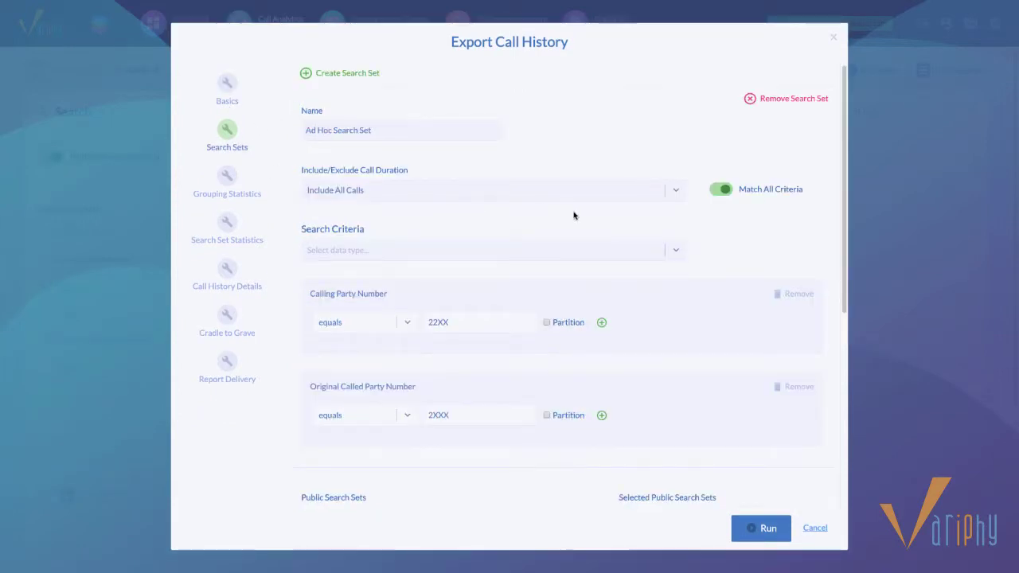
scroll(621, 286, down, 5)
scroll(625, 291, up, 4)
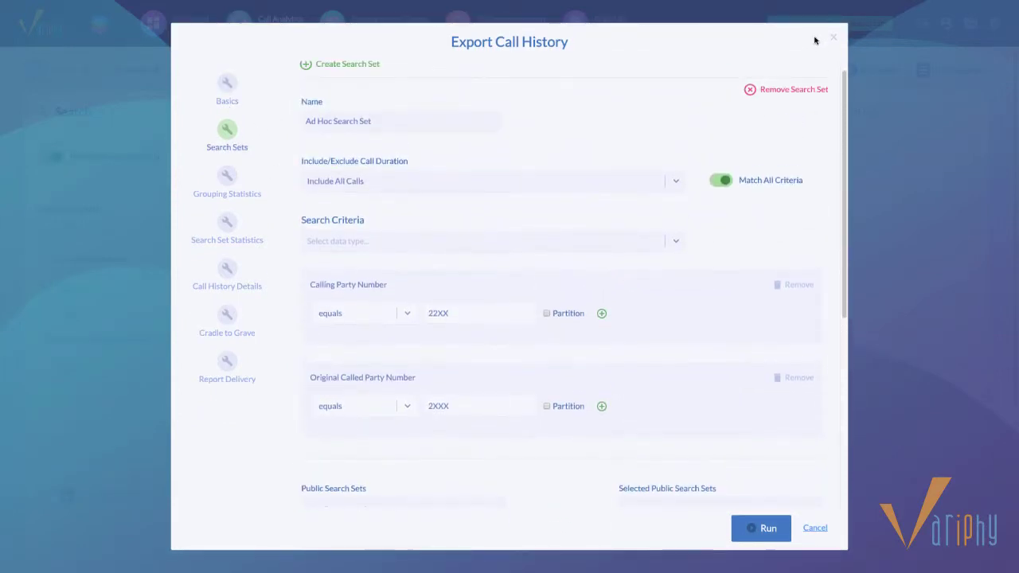
click(830, 40)
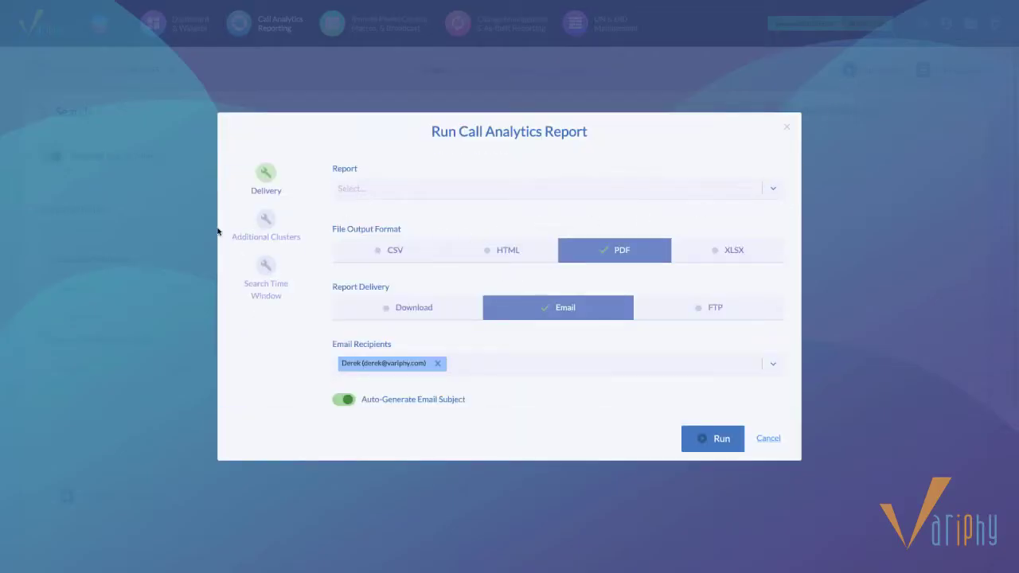
Step: Step through the run-report Additional Clusters and Search Time Window settings, then close
click(262, 225)
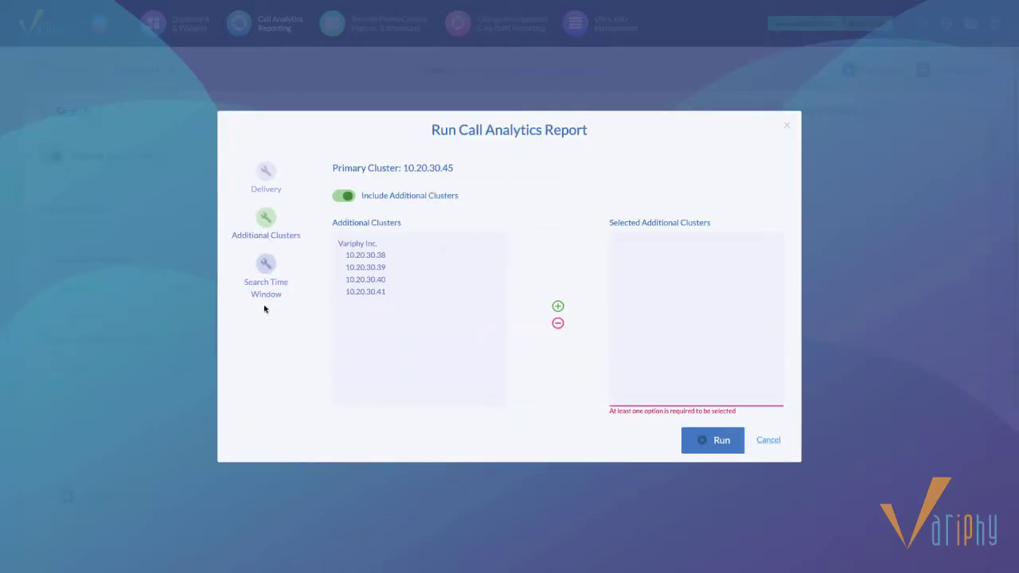
click(263, 263)
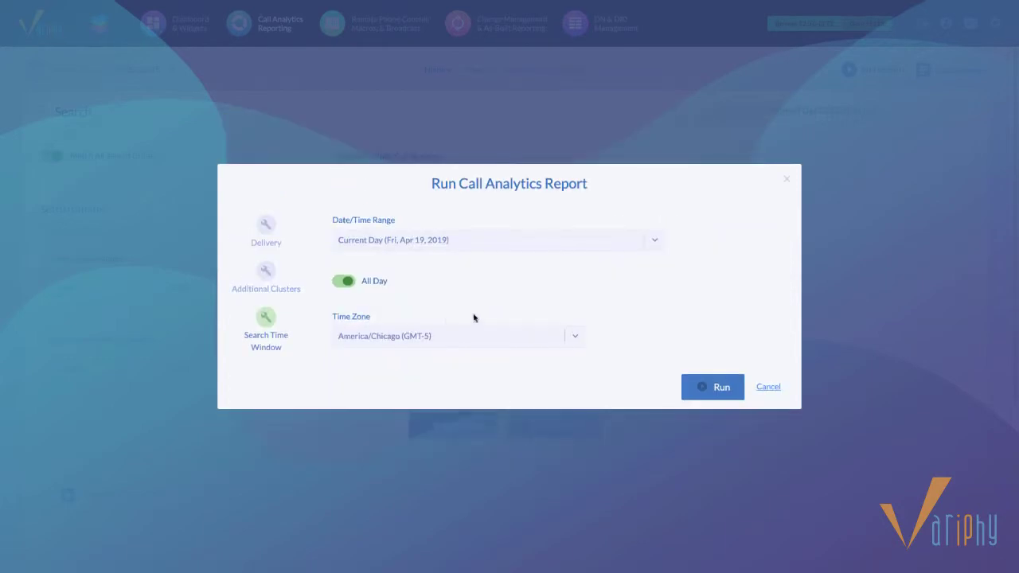
click(788, 181)
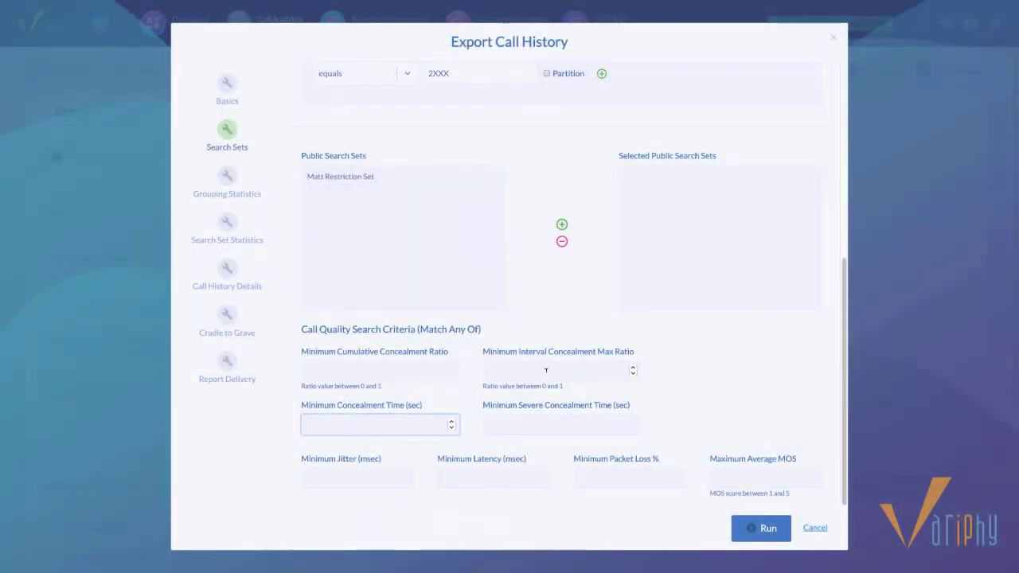
Step: Export call history with concealment max ratio 0.2, concealment time 48 s, packet loss 3%
click(546, 369)
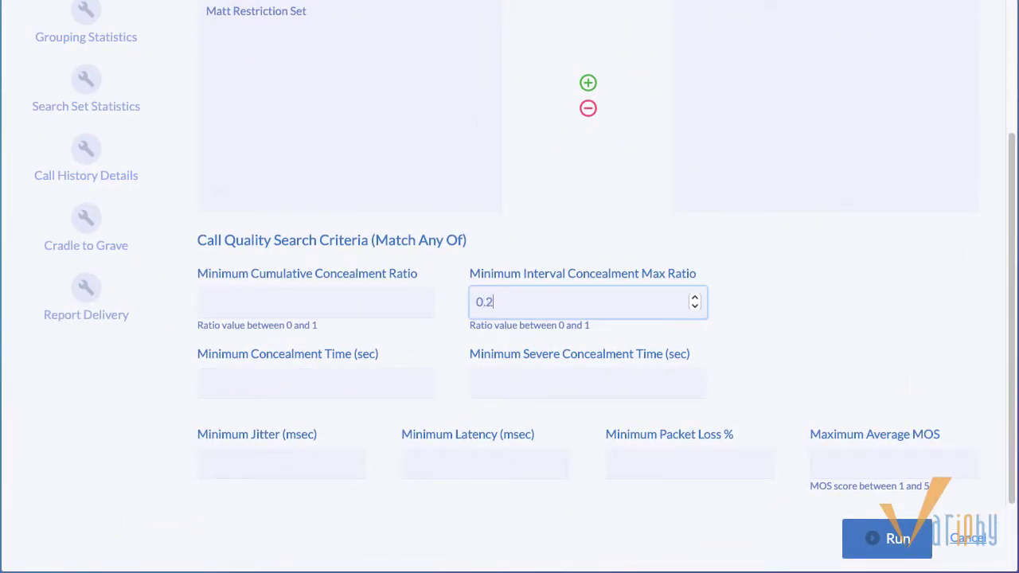
click(340, 377)
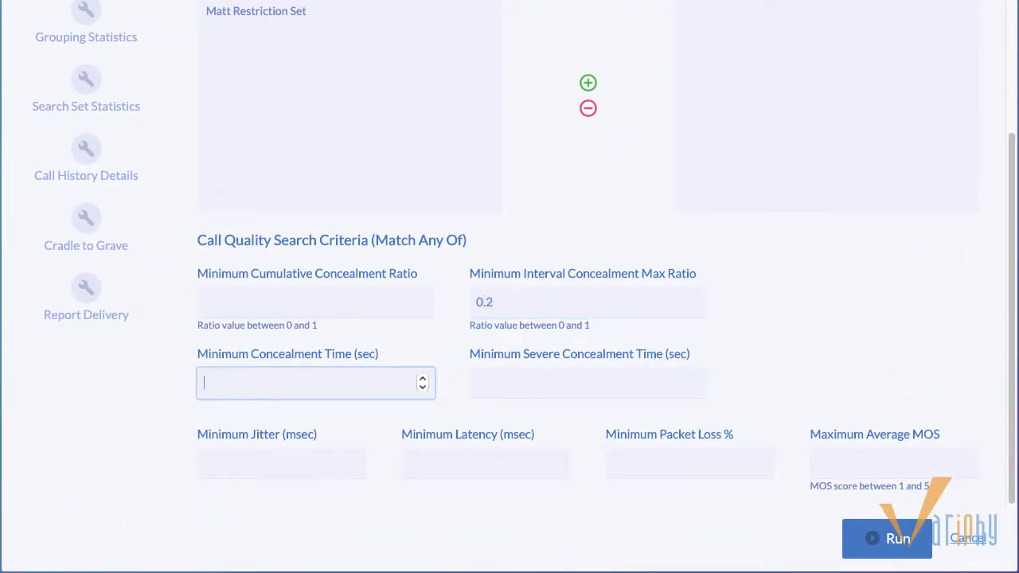
click(651, 459)
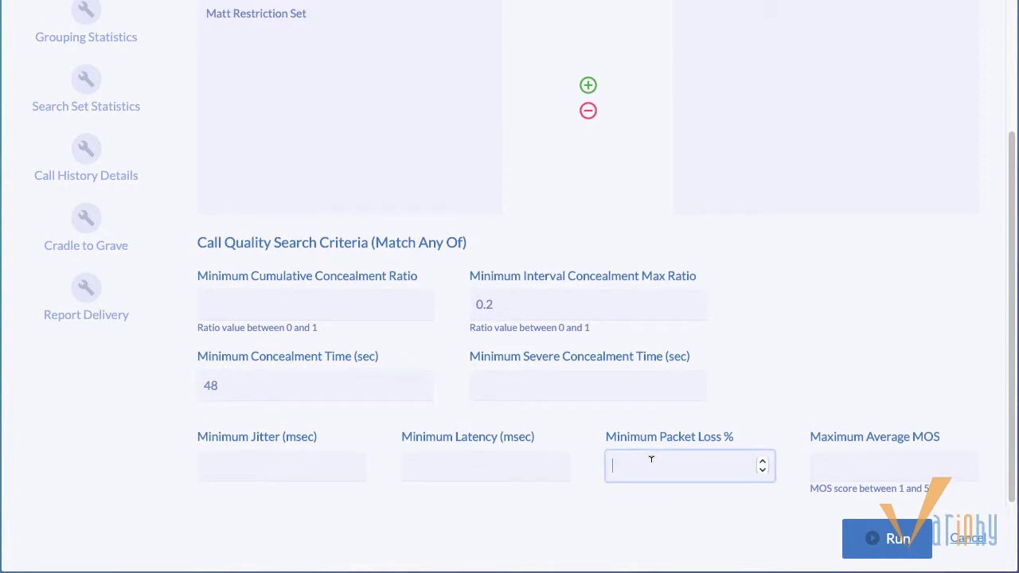
text(3)
click(902, 541)
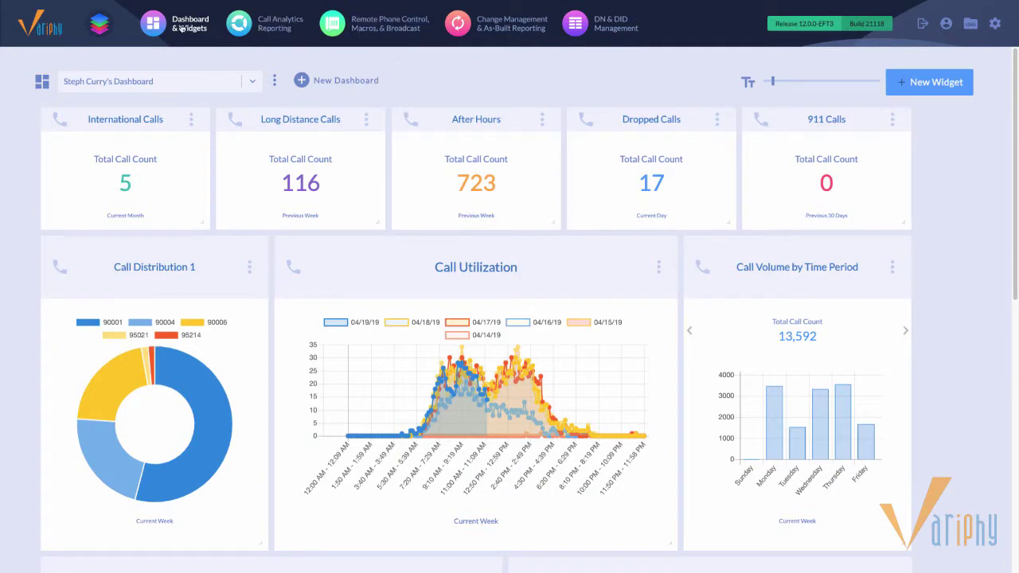
Step: Set the App Launcher cluster to American Univ (UCCX) and reopen the cluster list
click(99, 26)
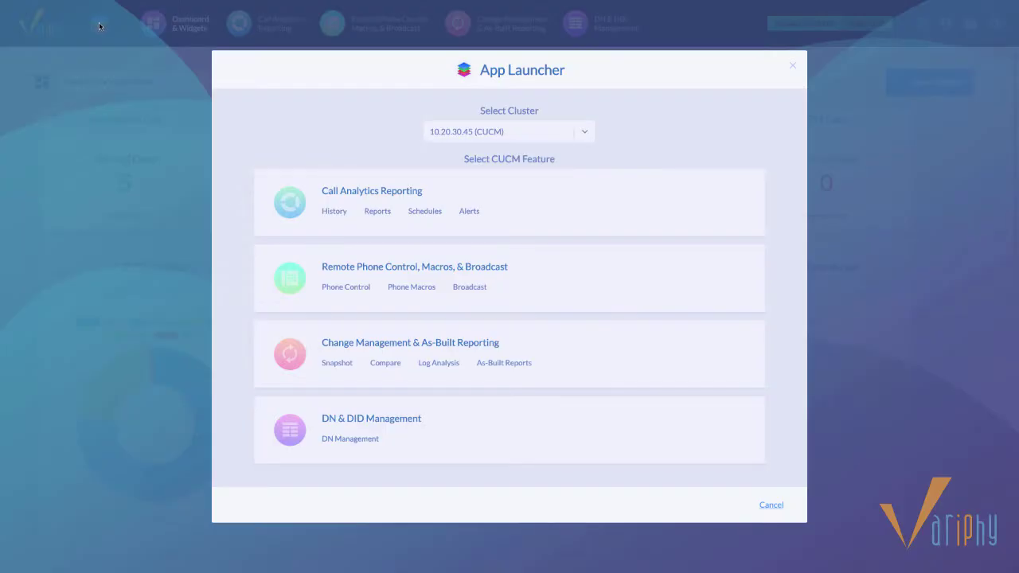
click(589, 132)
scroll(530, 255, down, 3)
click(479, 283)
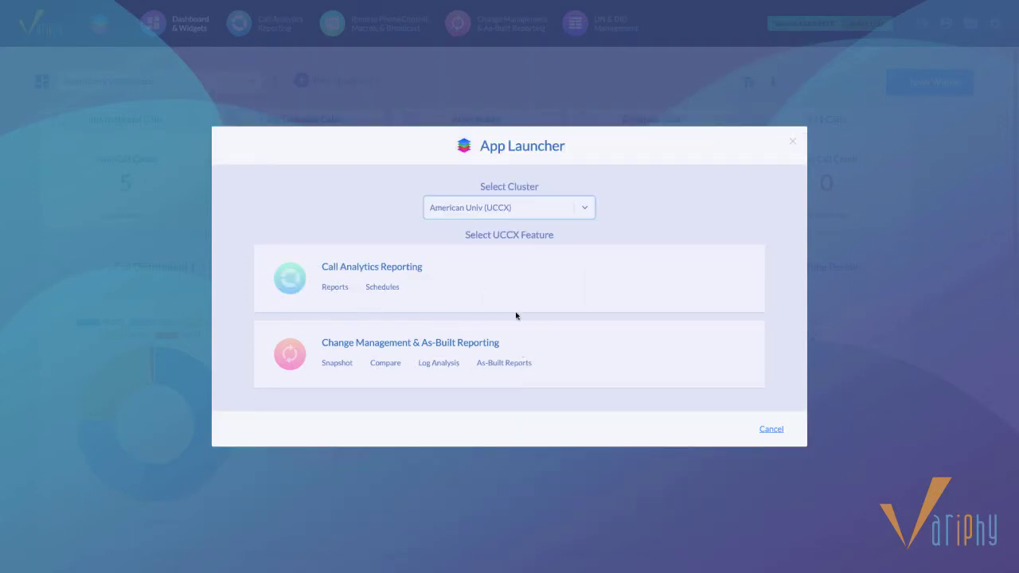
click(582, 208)
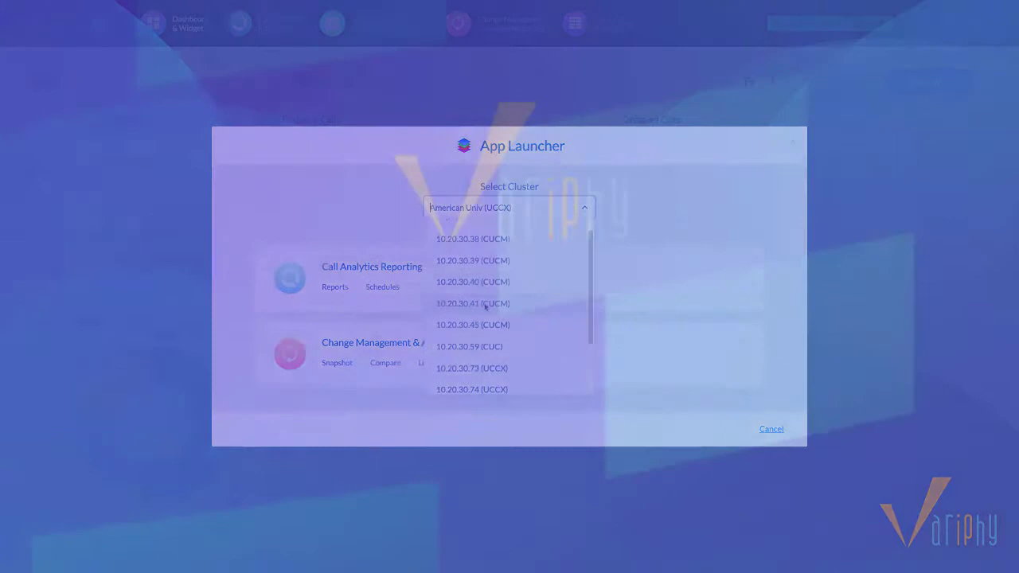